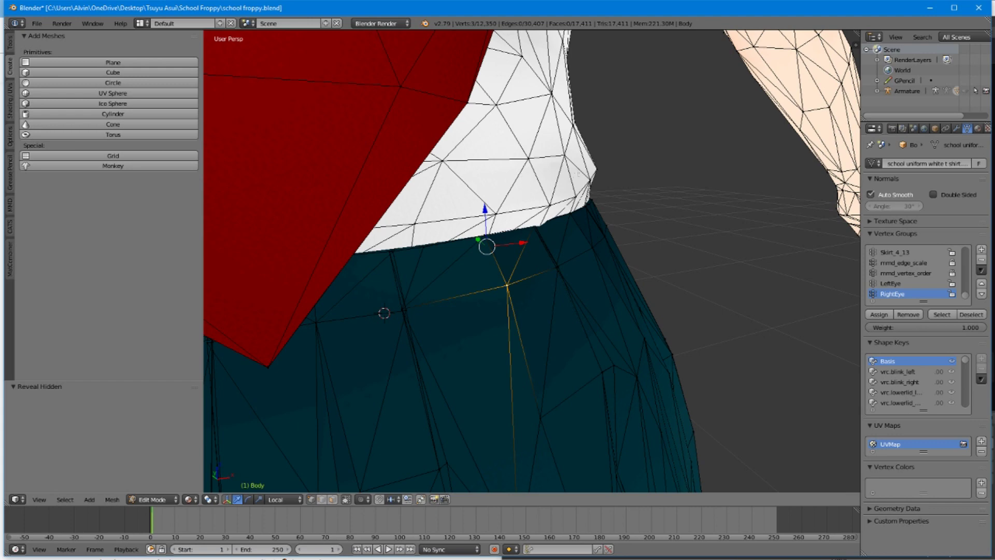
Examine the skirt's waistband and pleats from several sides for open seams between the faces.
middle_drag(531, 241, 520, 207)
scroll(513, 209, down, 5)
middle_drag(455, 226, 640, 256)
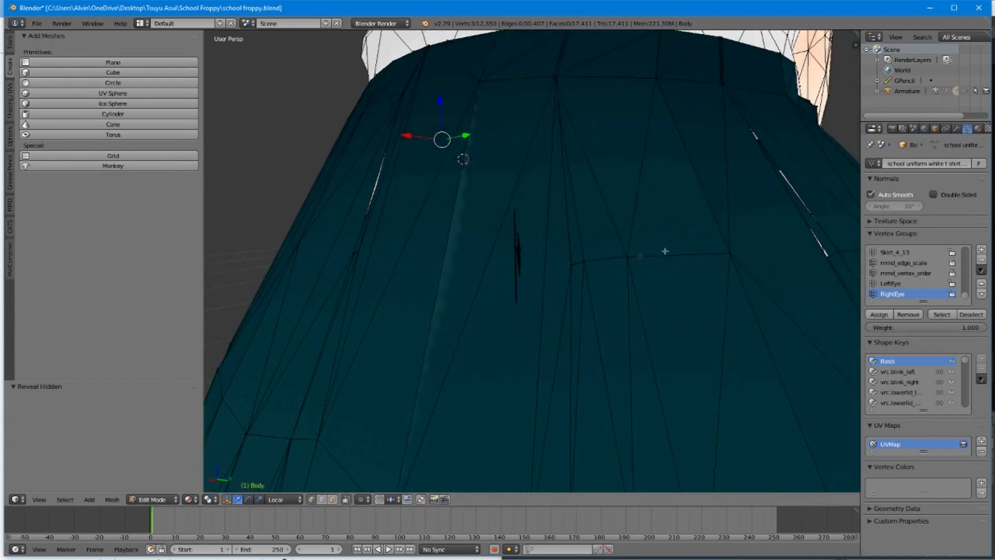
middle_drag(784, 187, 580, 160)
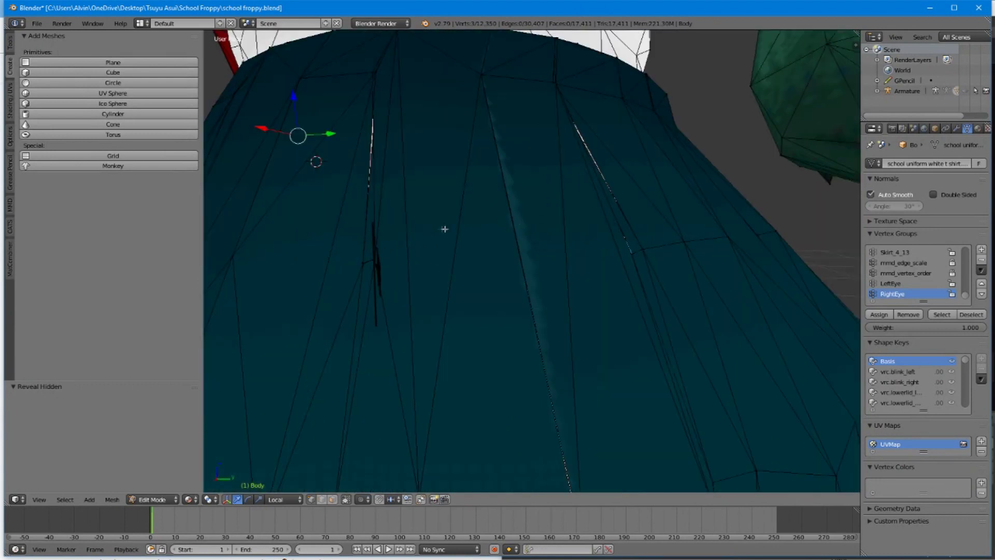
middle_drag(442, 228, 577, 147)
middle_drag(634, 208, 609, 212)
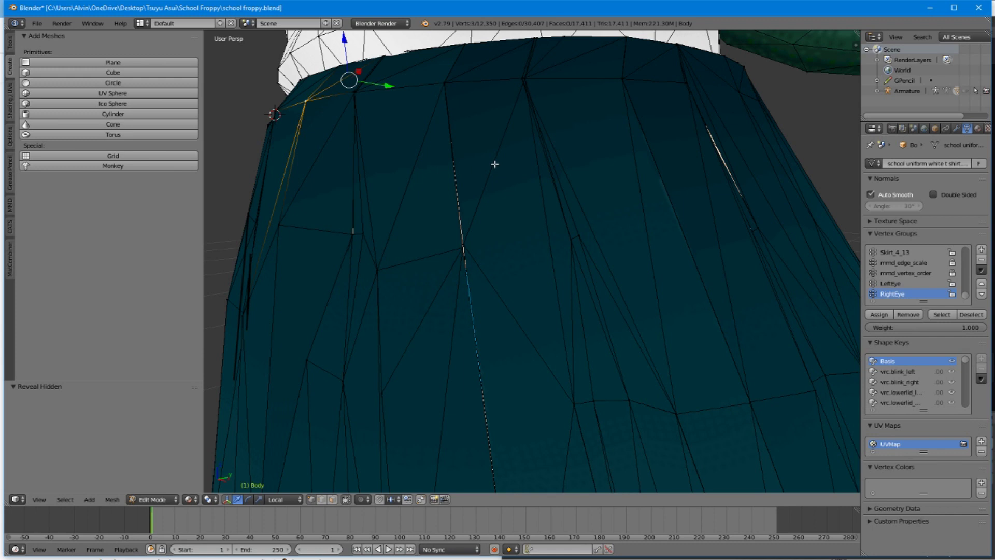
mouse_move(416, 138)
middle_down()
mouse_move(408, 149)
mouse_move(433, 146)
mouse_move(411, 149)
middle_up()
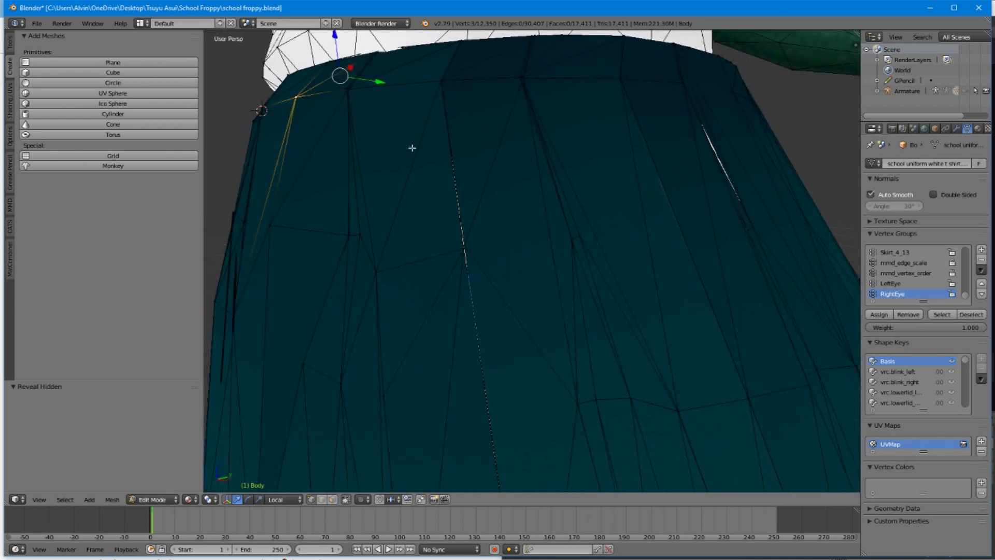
middle_drag(603, 133, 493, 258)
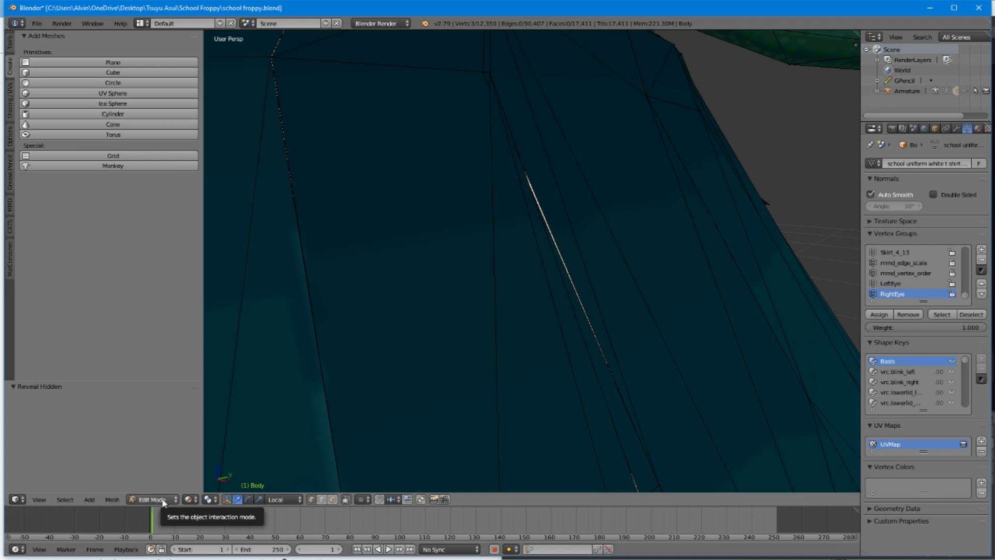
Hide the outer skirt and waistband faces around the open pleat seam, including the small stray faces near its top.
right_click(514, 252)
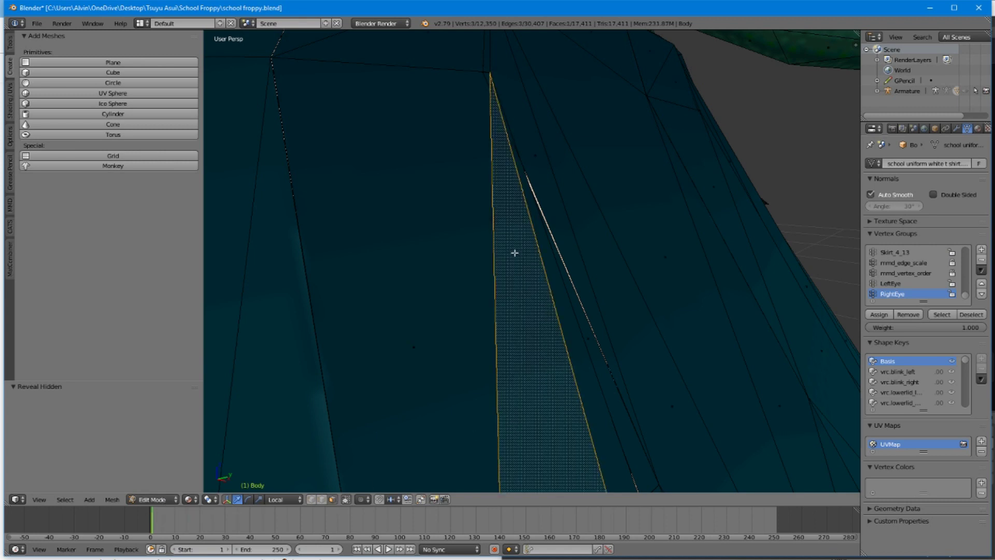
key(h)
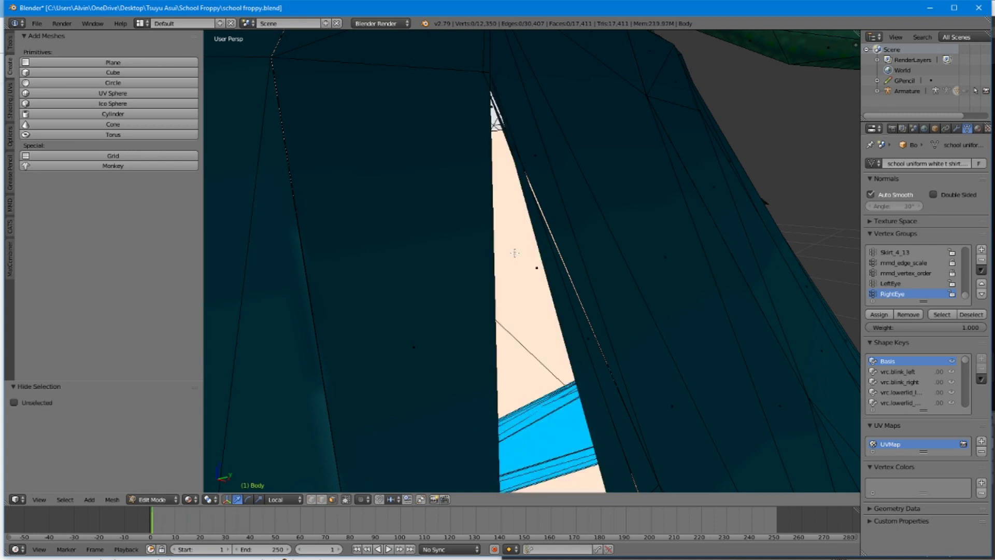
right_click(497, 105)
key(h)
right_click(545, 200)
key(h)
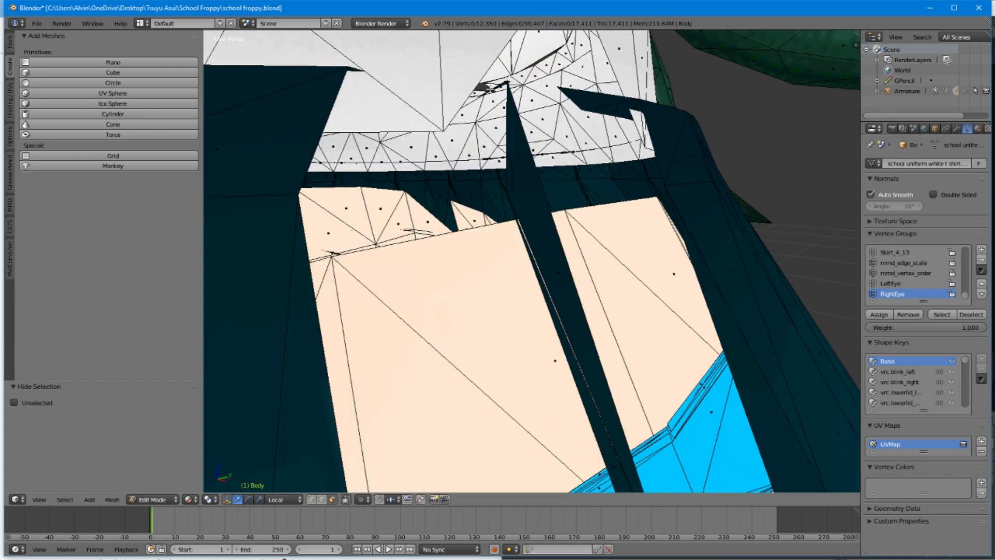
right_click(484, 88)
right_click(495, 86)
key(h)
right_click(583, 94)
key(h)
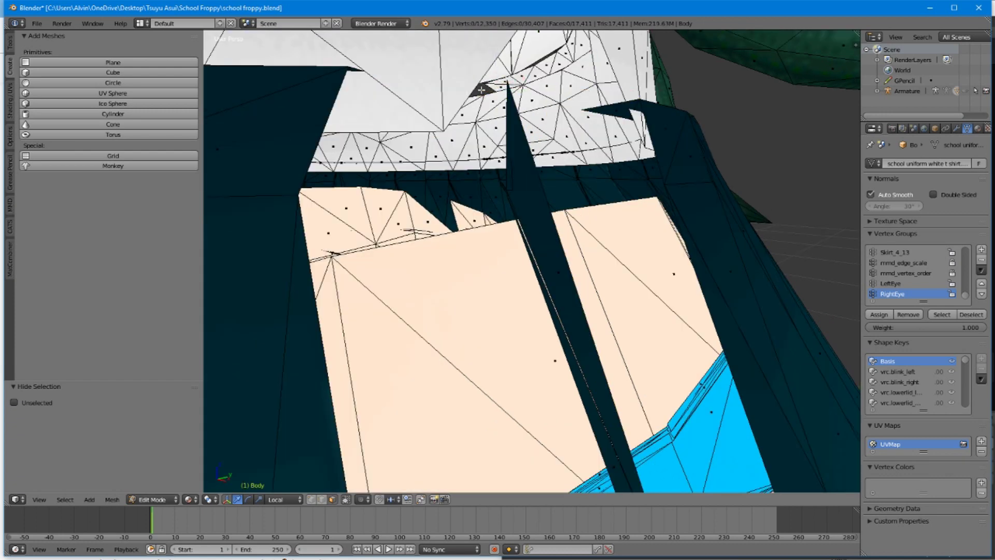
Merge the two separate vertices at the top of the exposed narrow pleat strips using At Last.
middle_drag(551, 201, 703, 218)
scroll(559, 256, down, 5)
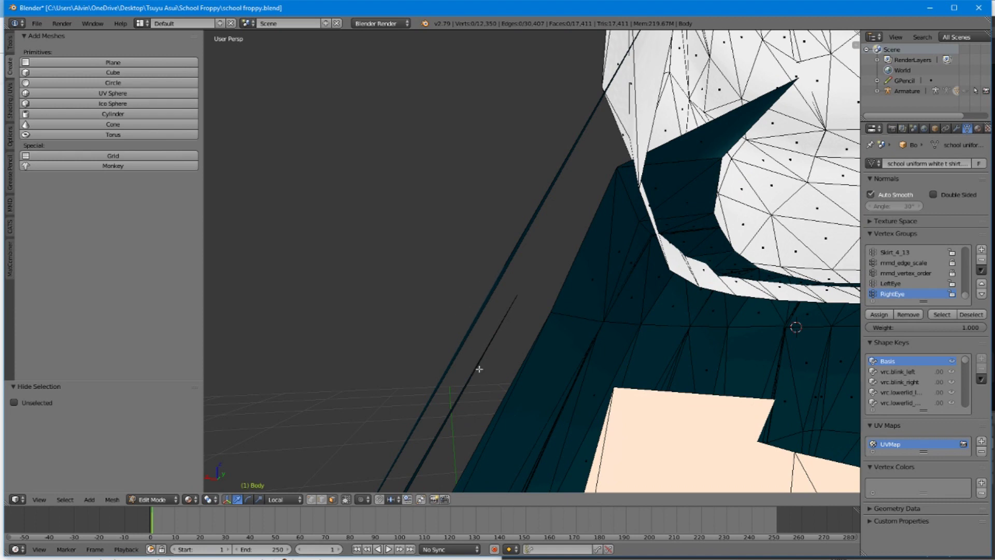
shift+middle_drag(472, 377, 636, 169)
shift+middle_drag(504, 262, 522, 353)
middle_drag(485, 300, 434, 76)
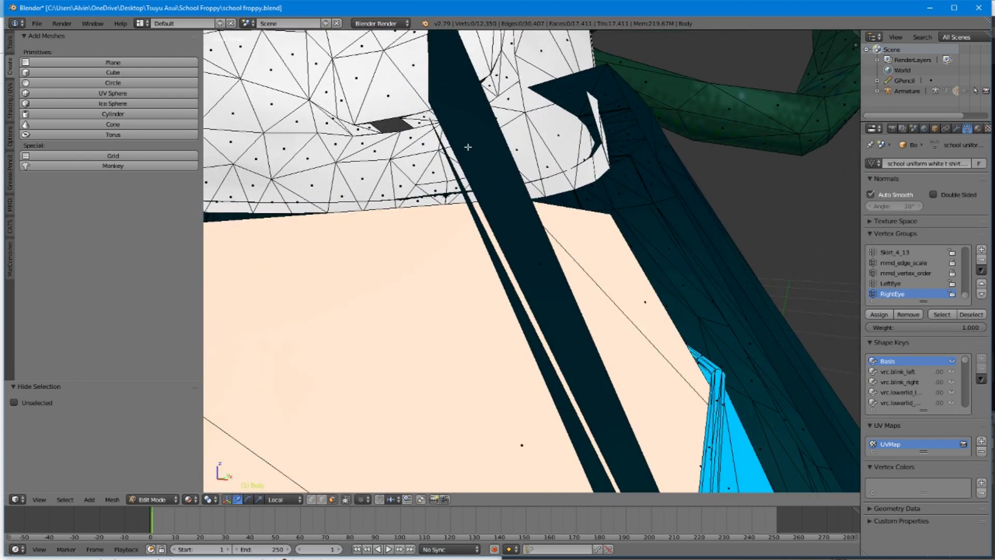
click(312, 499)
right_click(430, 118)
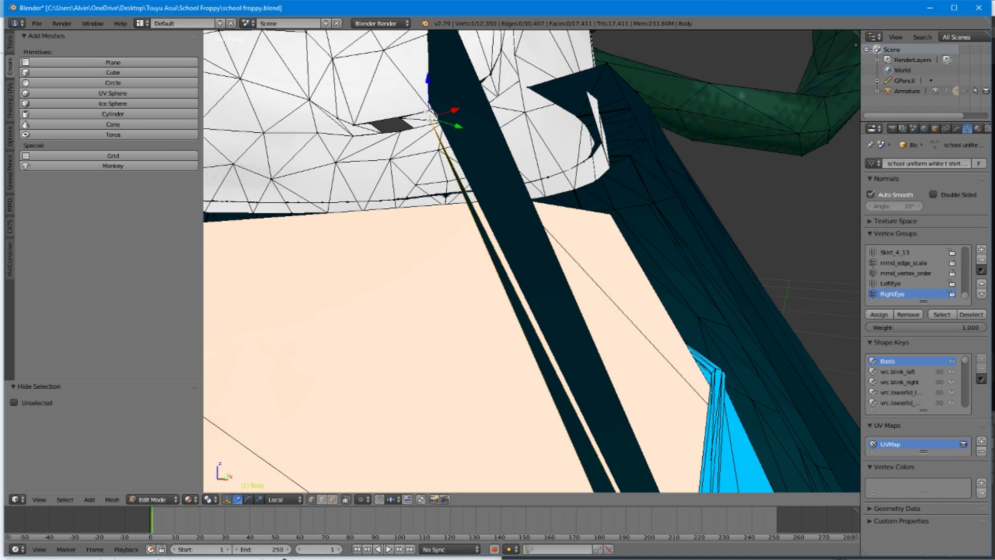
shift+right_click(430, 105)
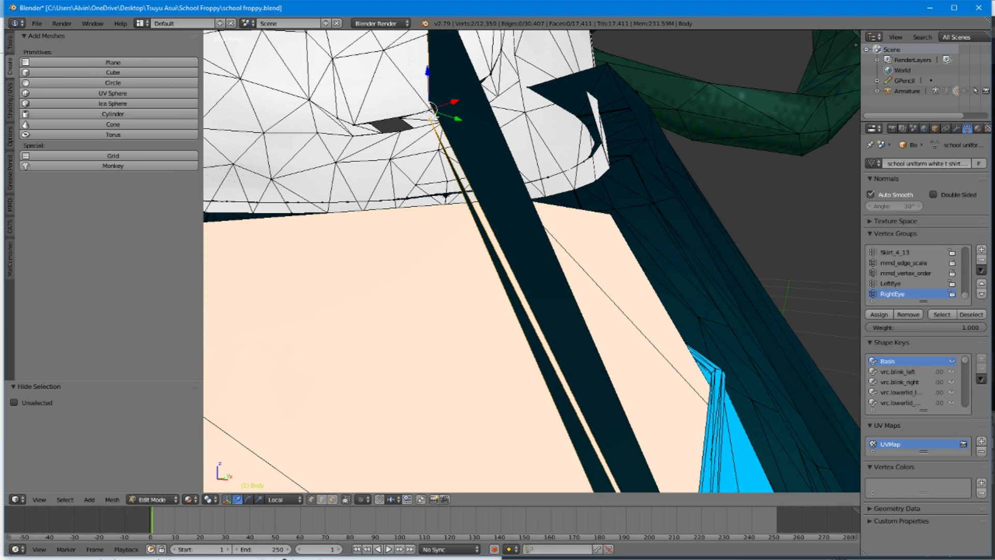
key(alt+m)
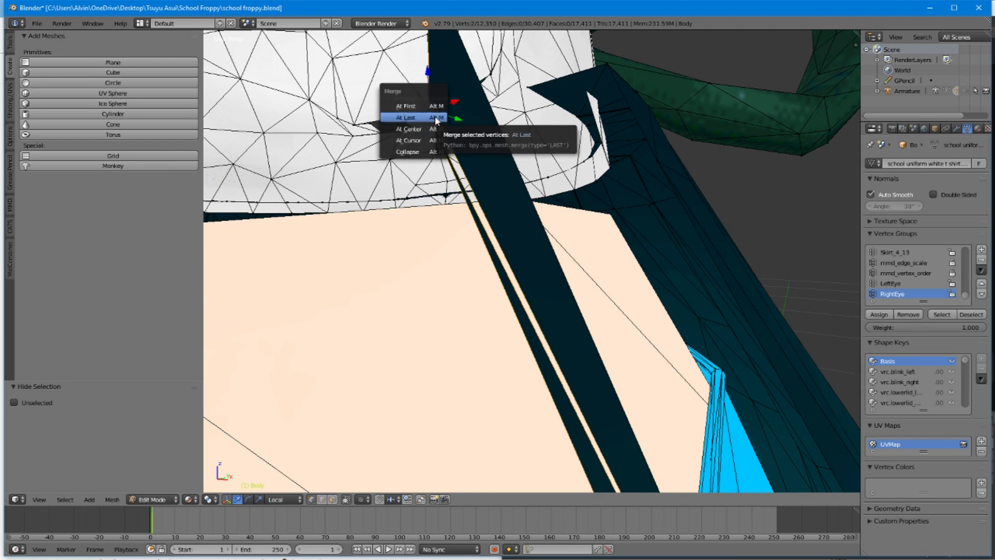
click(427, 121)
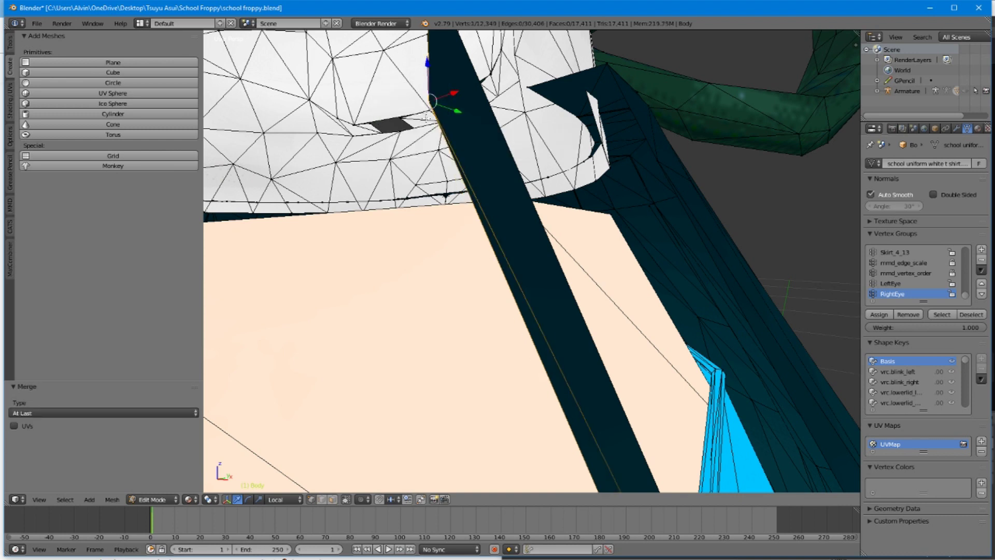
Reveal all hidden skirt faces around the repaired seam.
middle_drag(532, 208, 530, 321)
scroll(530, 322, down, 4)
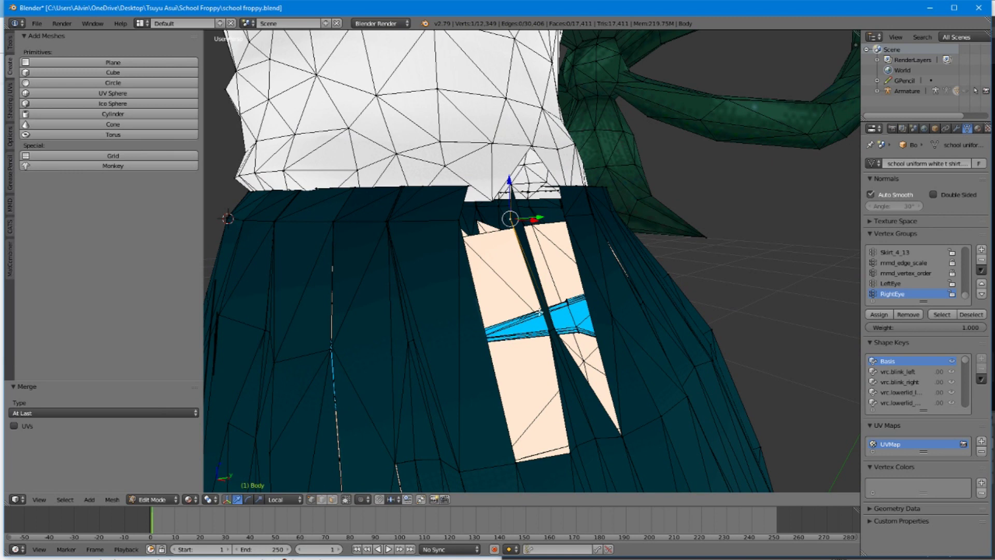
key(alt+h)
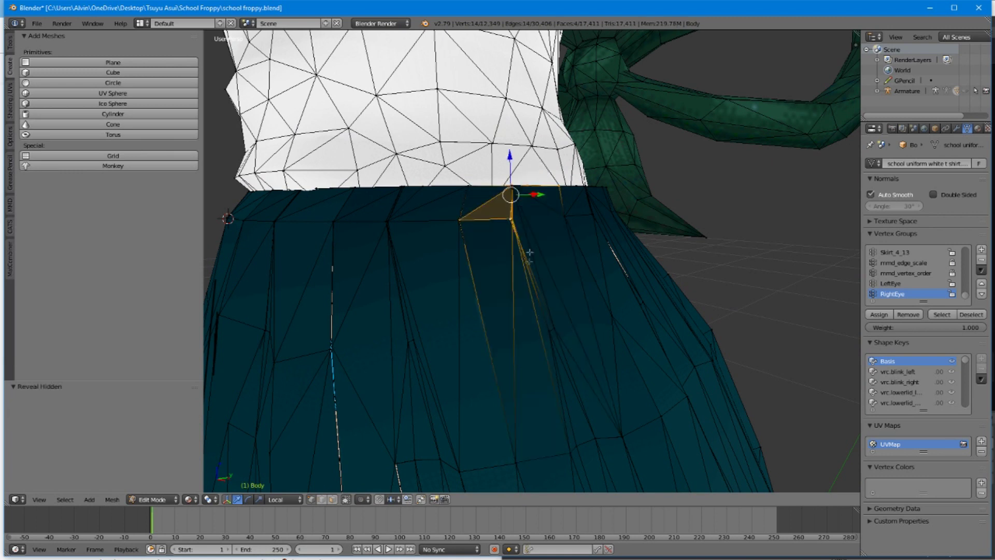
In face selection mode, hide the skirt faces on both sides of the next open pleat seam and a waistband face above it.
scroll(523, 243, up, 5)
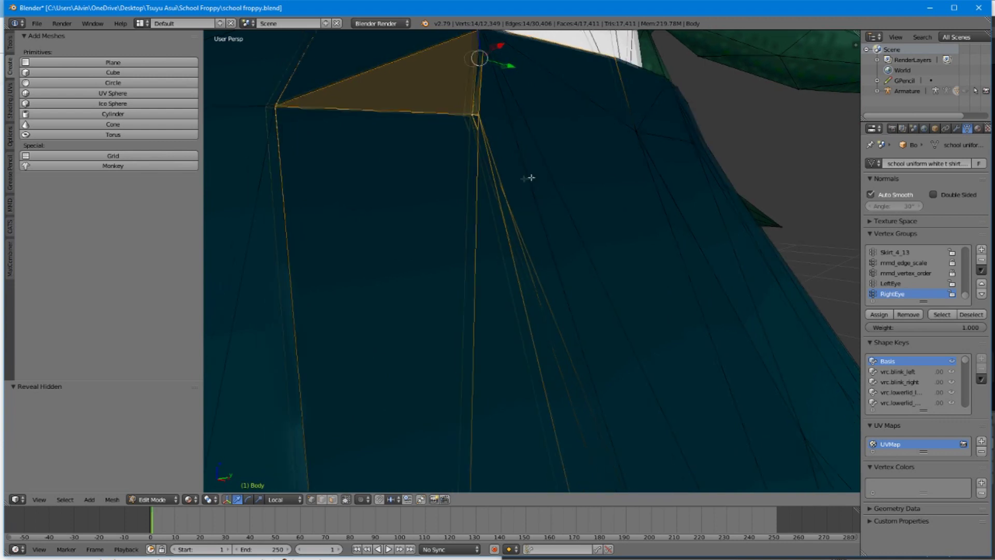
middle_drag(652, 174, 363, 296)
shift+middle_drag(582, 267, 346, 141)
shift+middle_drag(494, 230, 457, 168)
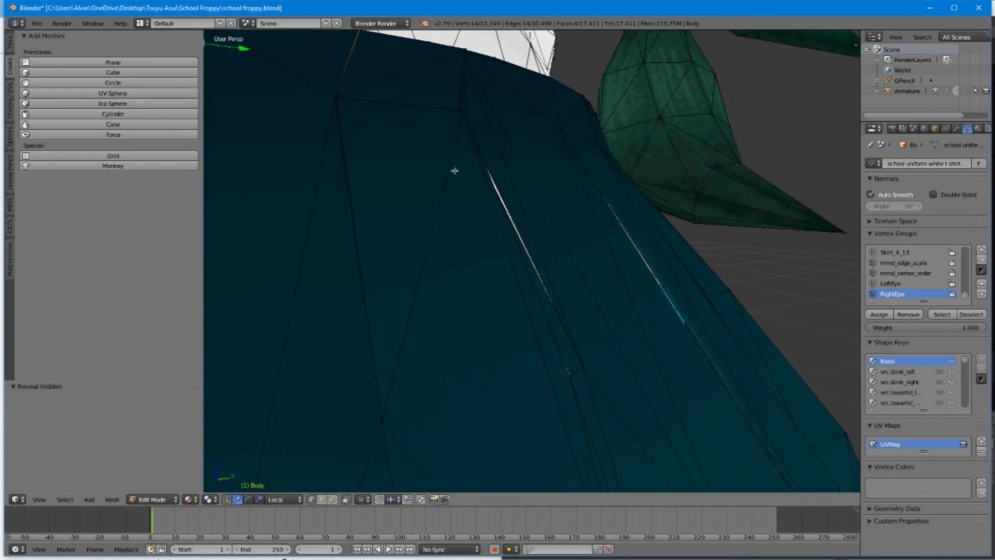
scroll(478, 203, up, 1)
scroll(475, 204, up, 1)
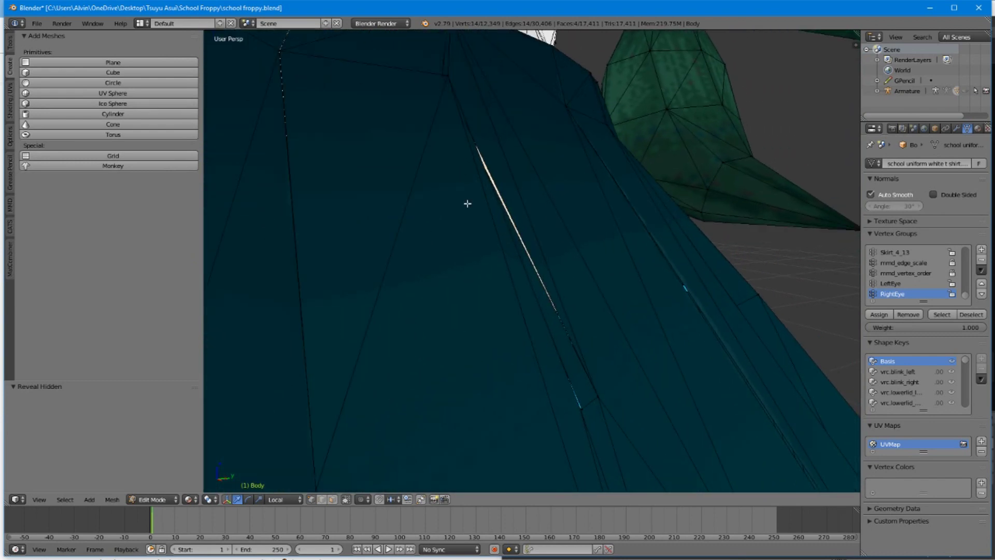
click(333, 500)
right_click(463, 294)
key(h)
right_click(601, 304)
key(h)
right_click(430, 78)
key(h)
right_click(445, 67)
key(h)
key(ctrl+z)
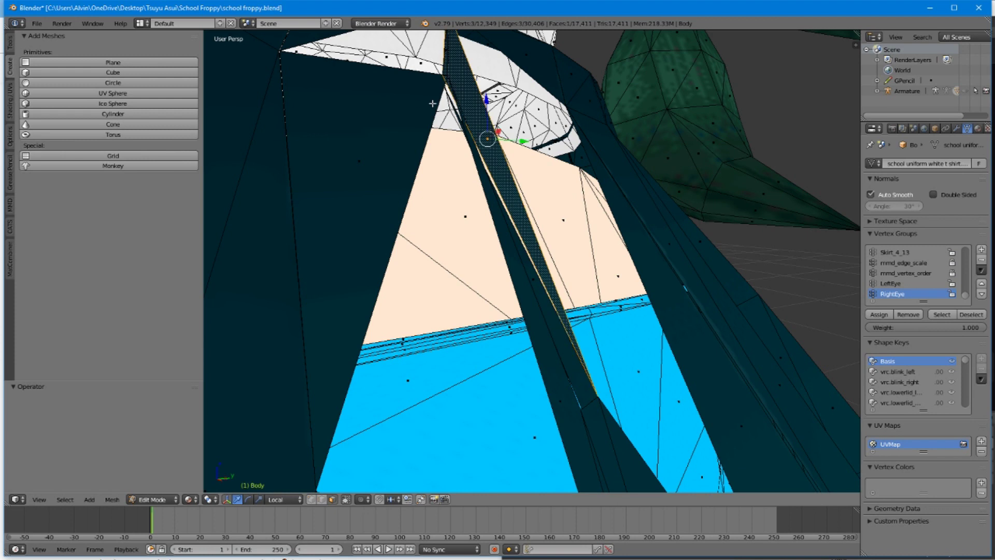
Hide more of the faces still covering the inner pleat strips along the open seam.
right_click(445, 64)
key(h)
right_click(412, 103)
key(h)
middle_drag(531, 86, 670, 356)
middle_drag(639, 162, 692, 113)
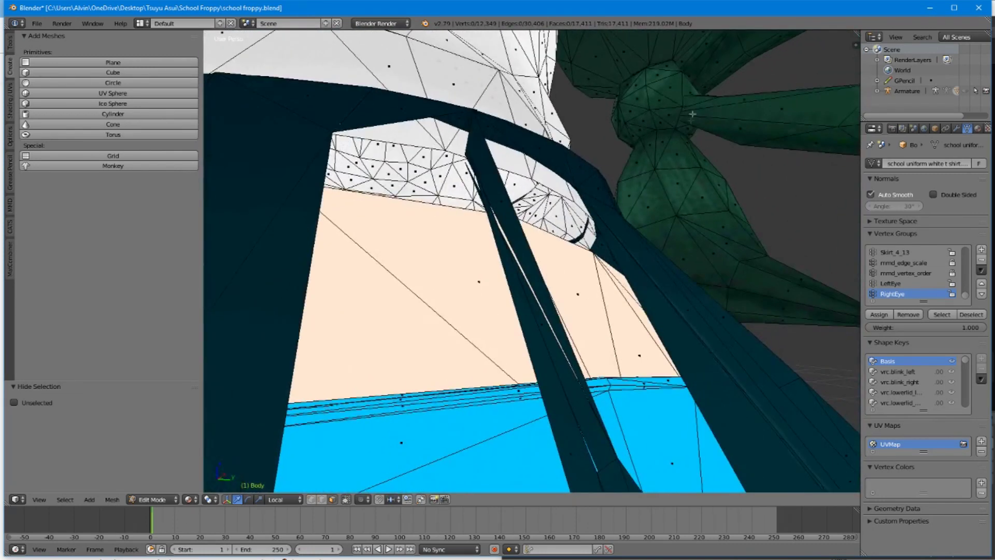
right_click(554, 402)
key(h)
Hide the two waistband faces that meet above the top of the pleat seam.
middle_drag(554, 403, 549, 323)
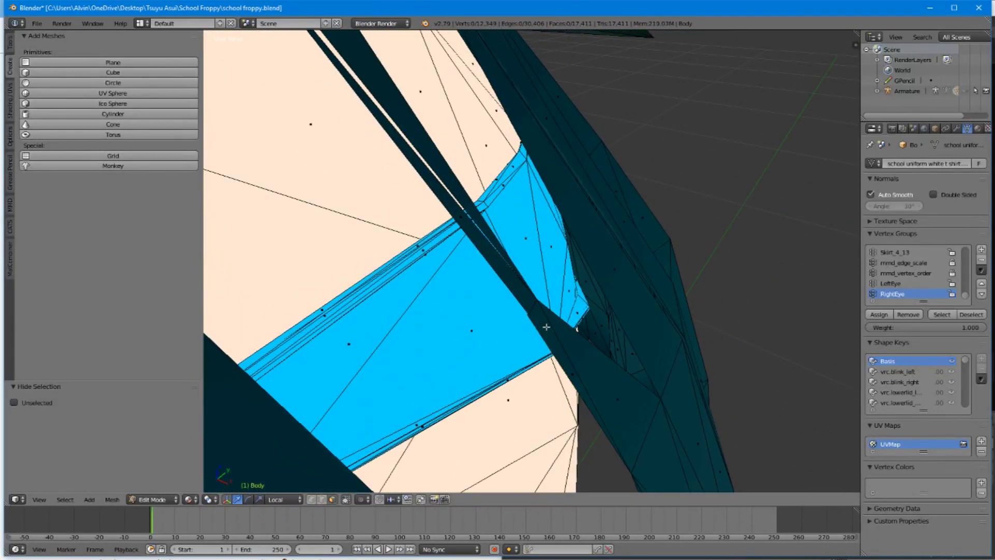
middle_drag(567, 250, 463, 335)
middle_drag(362, 169, 422, 221)
shift+middle_drag(291, 181, 486, 288)
scroll(381, 200, up, 3)
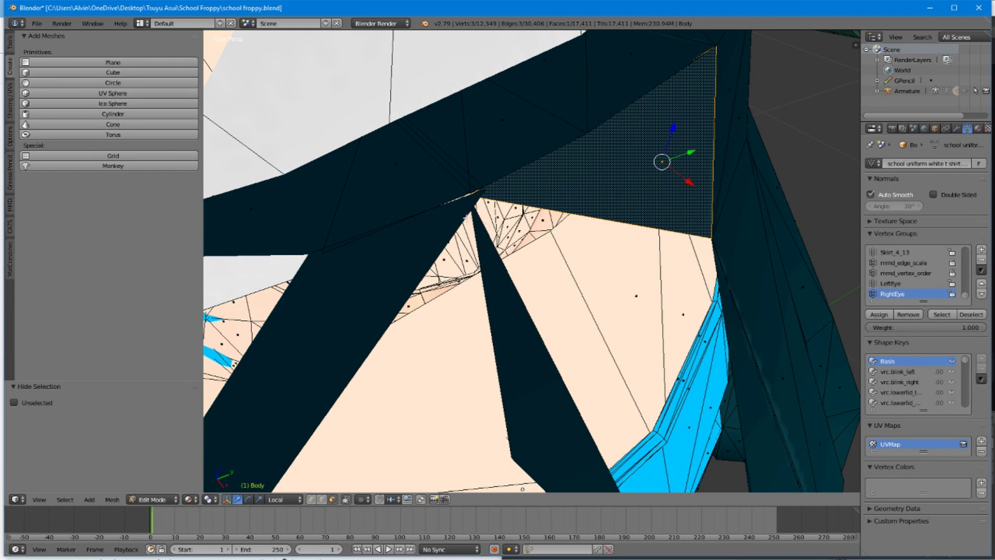
right_click(310, 222)
key(h)
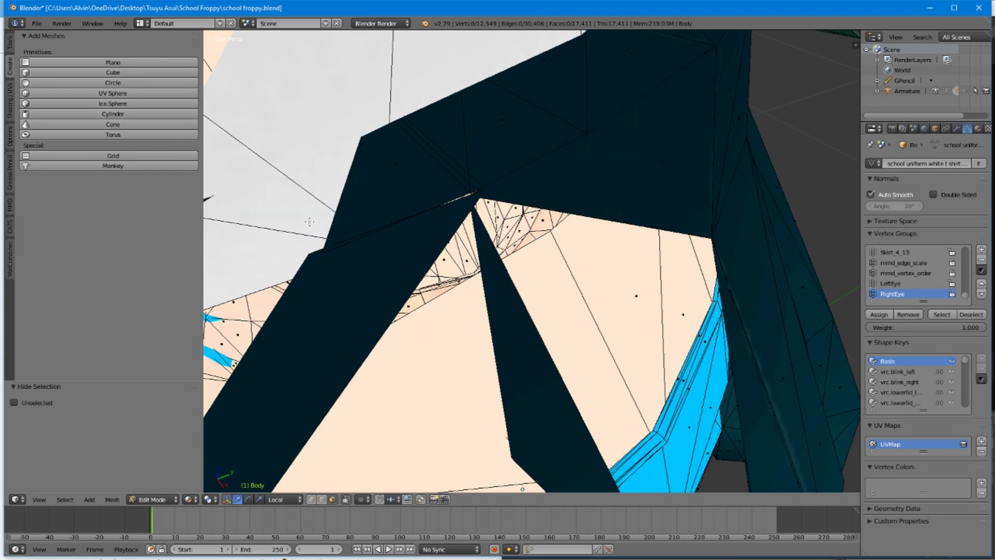
right_click(492, 126)
key(h)
In vertex selection mode, merge the two neighbouring vertices at the top of the pleat seam using At Last.
key(KP_3)
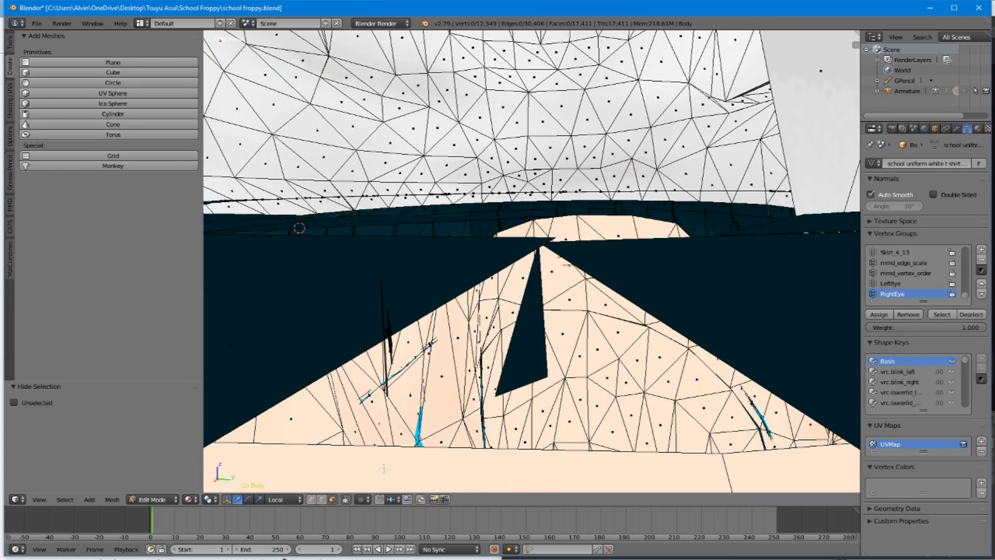
click(312, 501)
right_click(554, 237)
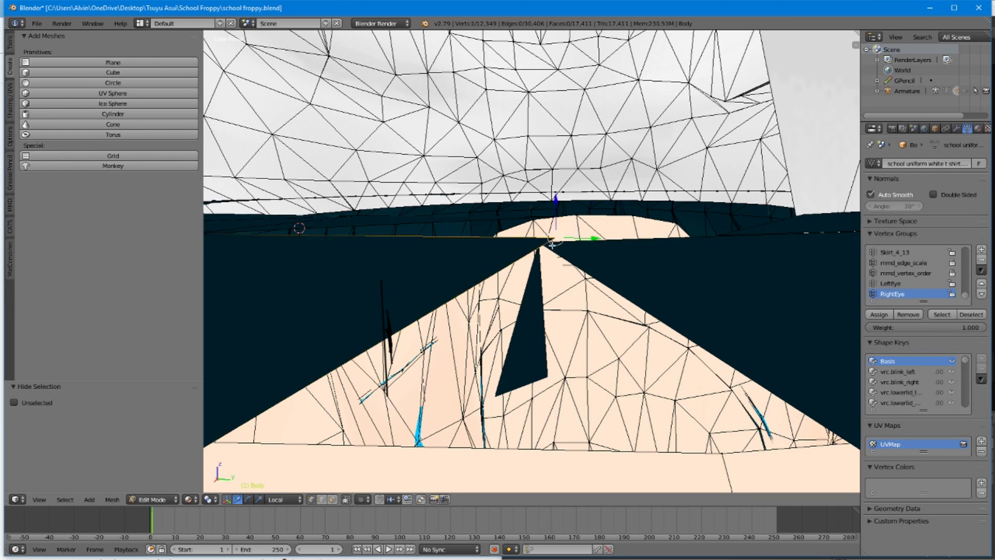
middle_drag(550, 244, 595, 183)
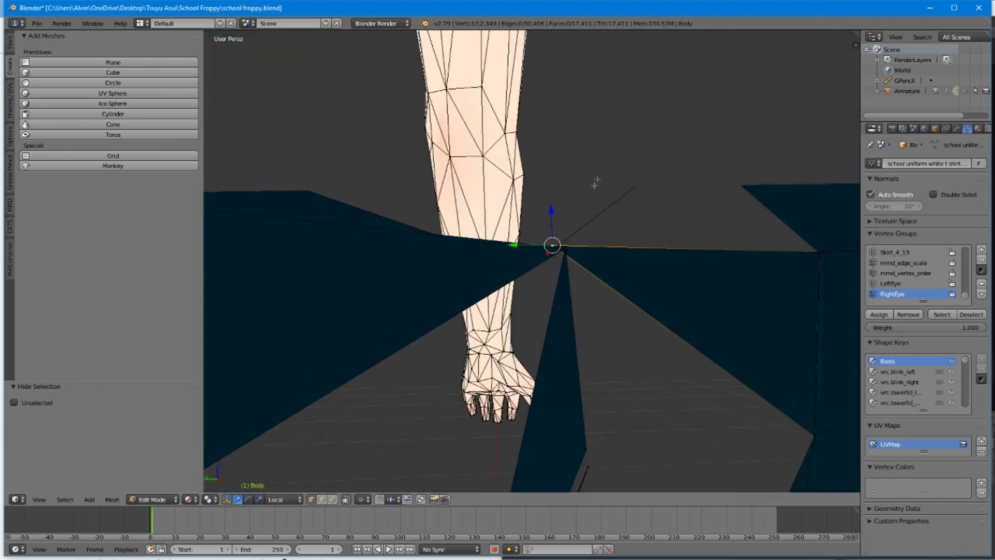
shift+right_click(562, 249)
middle_drag(583, 184, 546, 258)
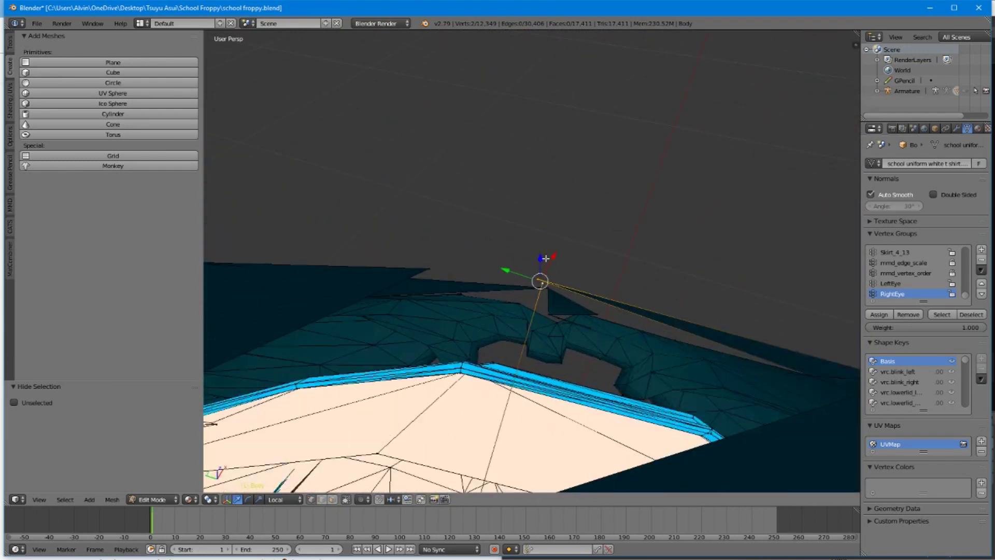
key(alt+m)
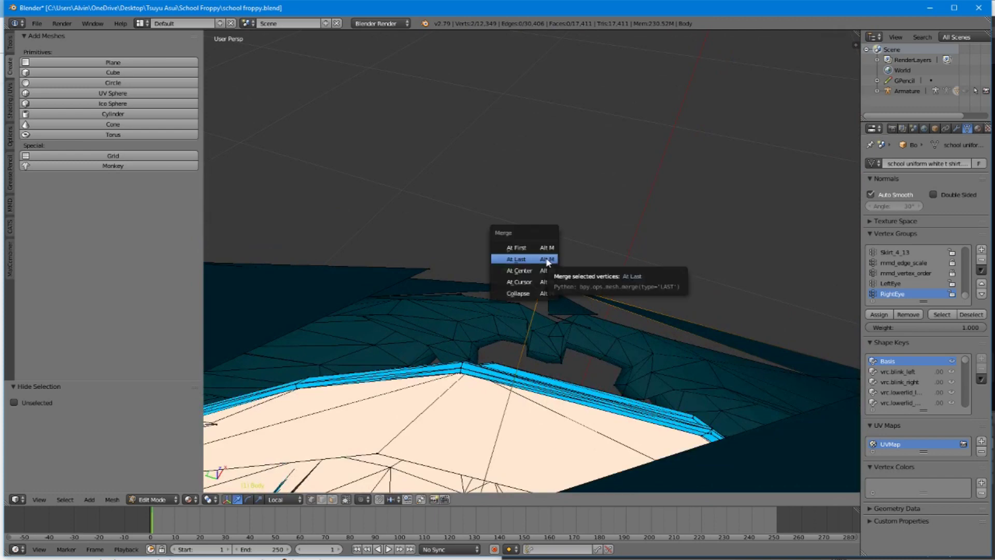
click(546, 258)
Select the two remaining overlapping vertices at the point where the pleat strips meet the waistband and merge them using At Last.
middle_drag(589, 247, 448, 272)
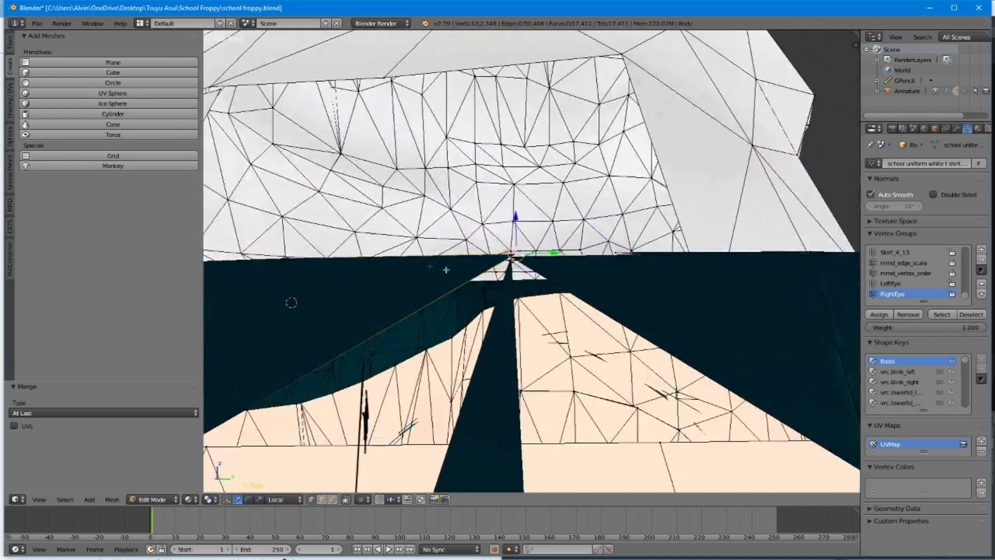
right_click(510, 264)
middle_drag(513, 237, 555, 217)
right_click(496, 267)
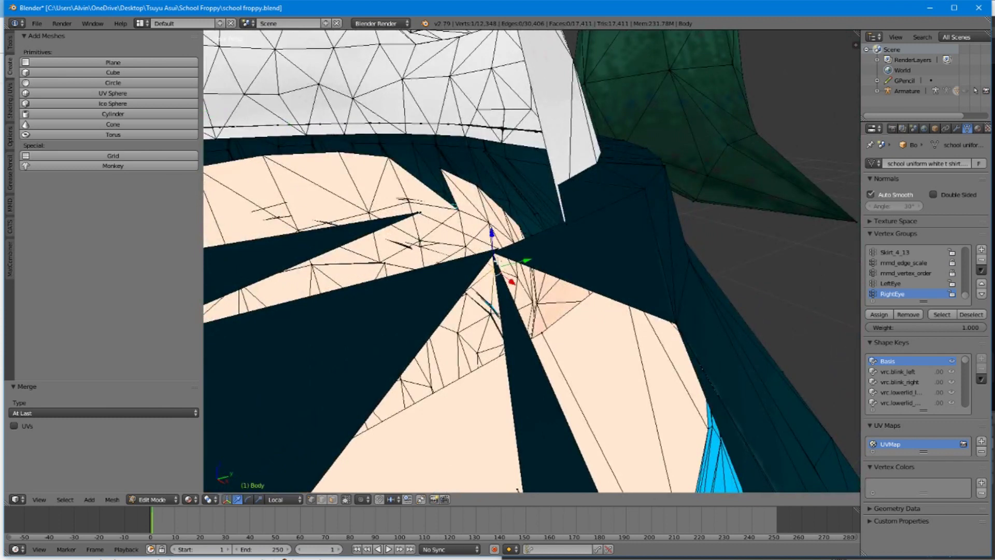
middle_drag(497, 267, 617, 229)
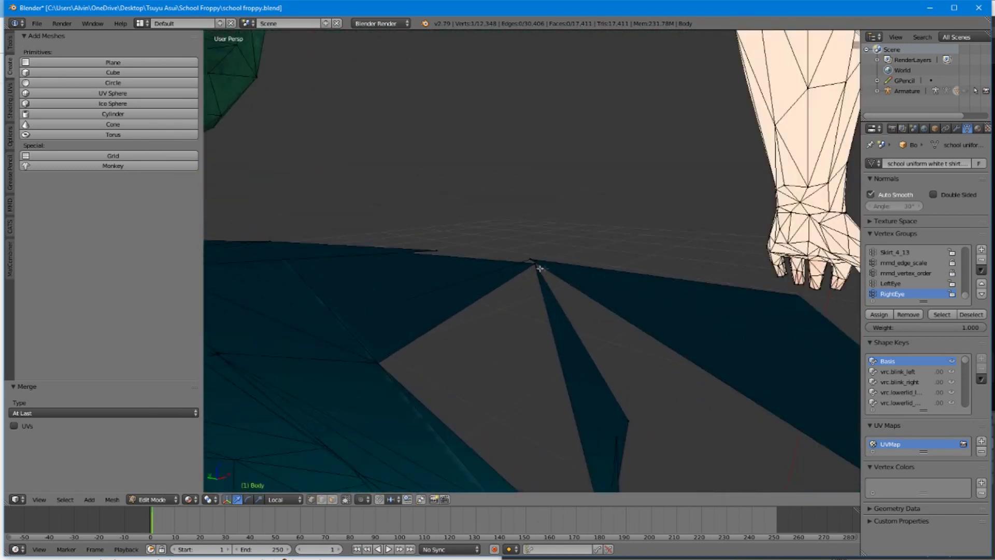
right_click(536, 266)
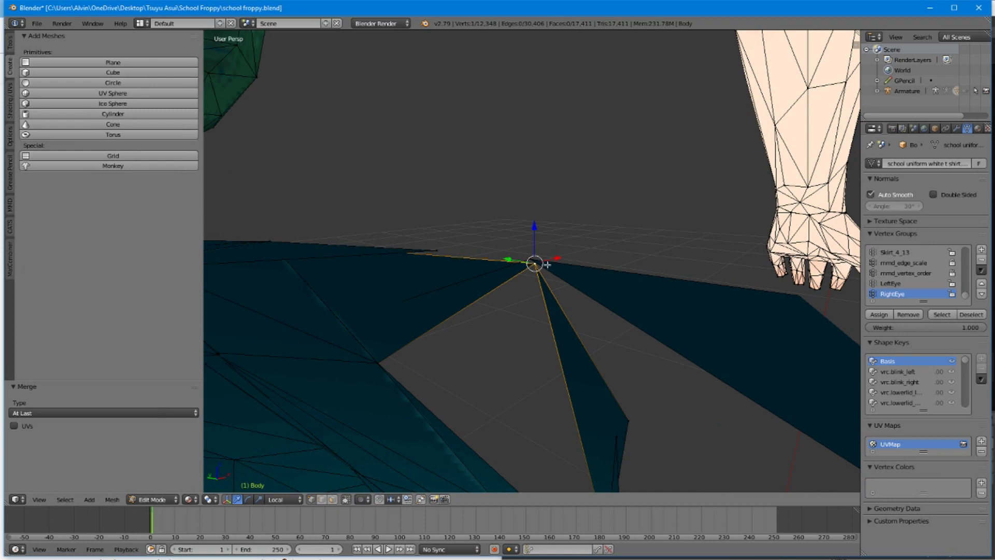
key(a)
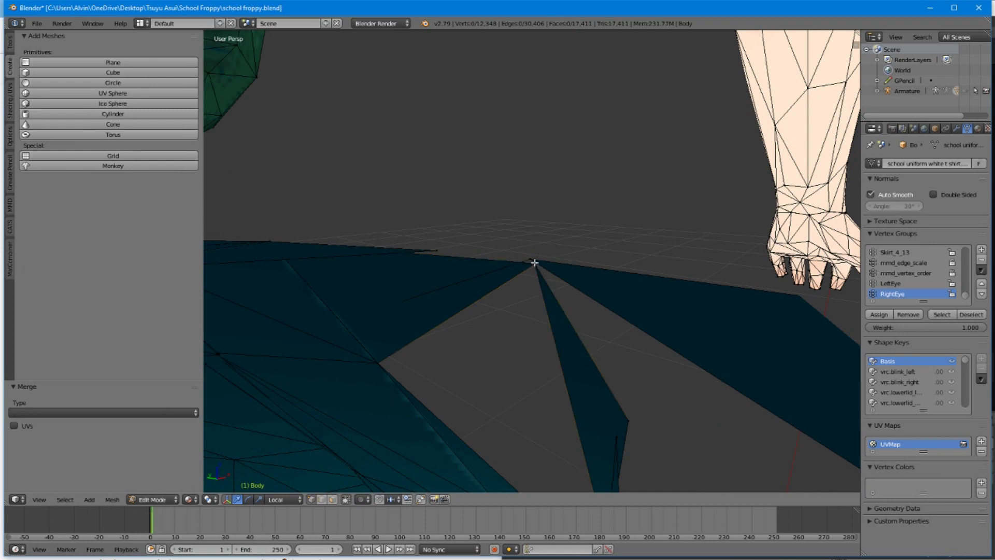
right_click(536, 267)
key(a)
right_click(536, 260)
shift+right_click(536, 270)
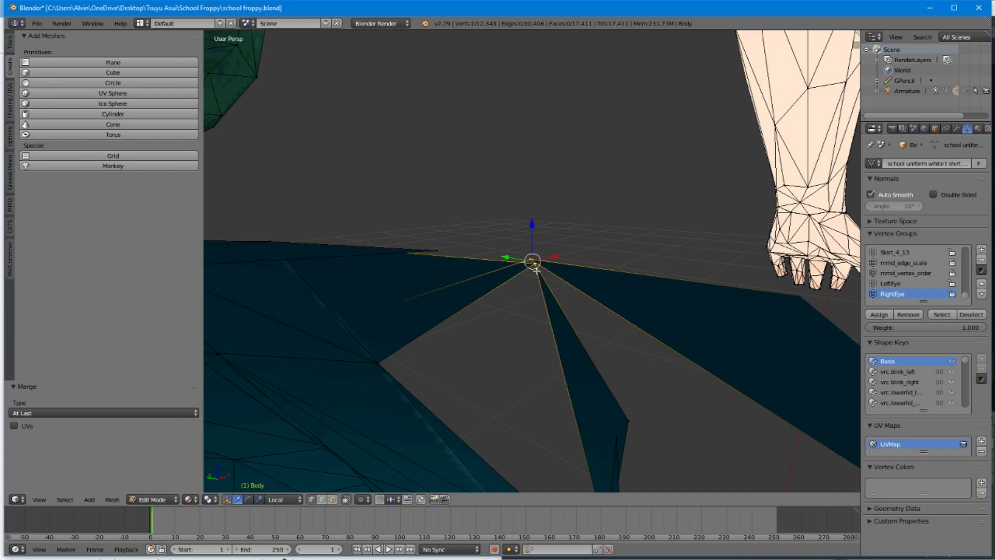
key(alt+m)
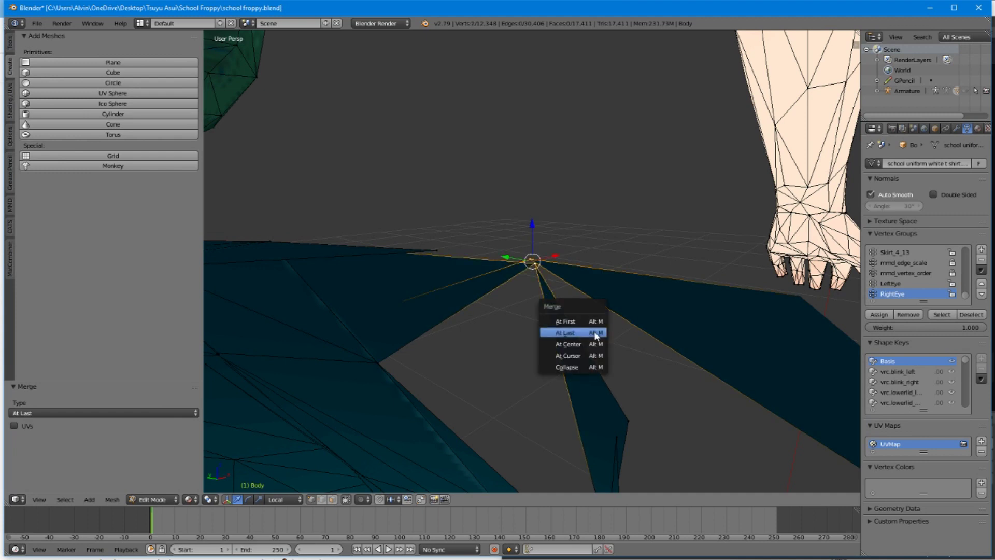
click(595, 335)
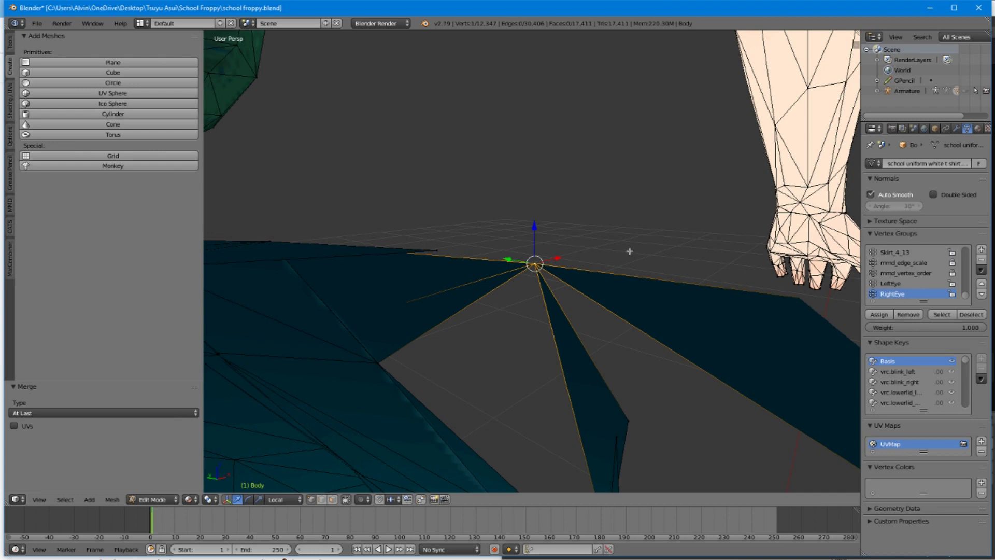
Merge the two separated vertices slightly lower on the thin inner pleat strip using At Last.
scroll(630, 251, up, 6)
middle_drag(540, 250, 540, 304)
scroll(527, 351, down, 4)
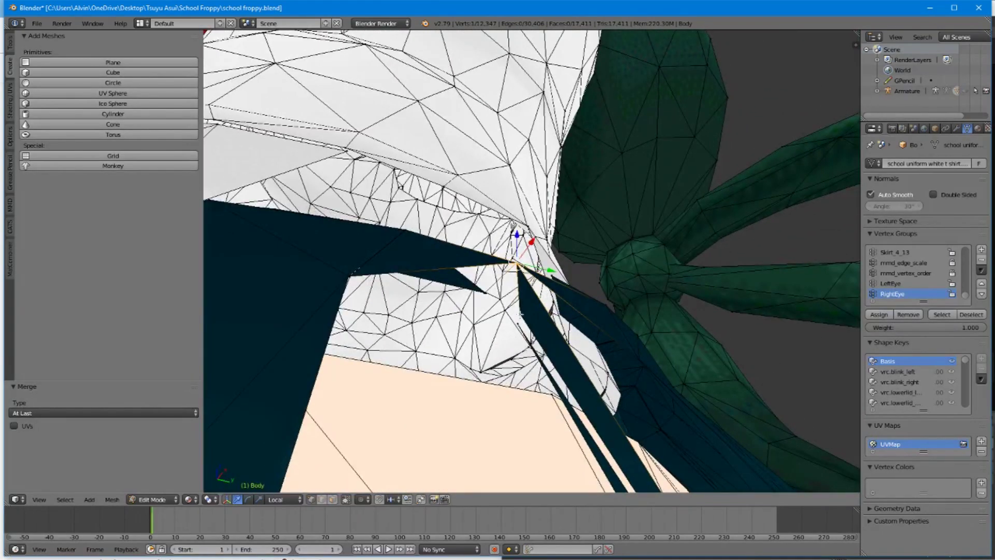
right_click(521, 315)
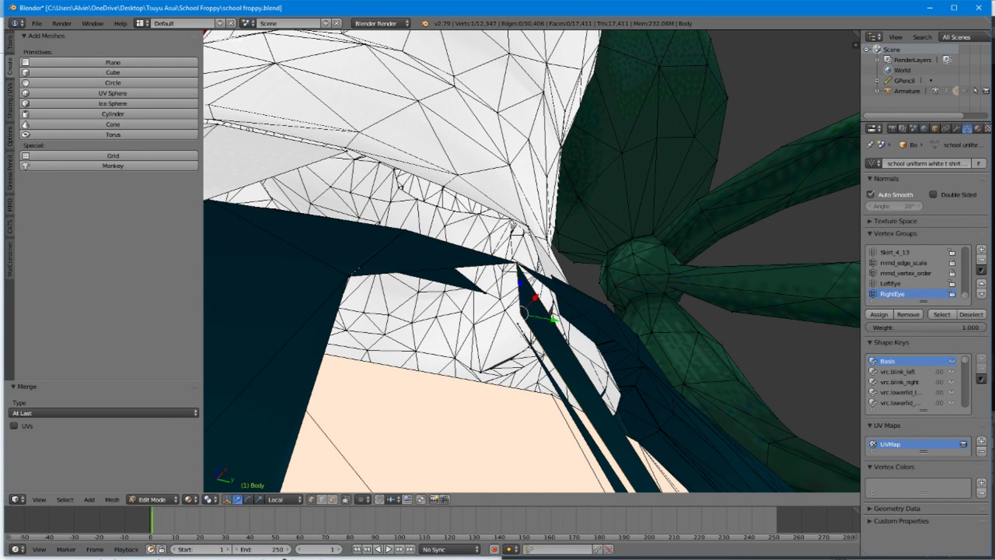
shift+right_click(518, 325)
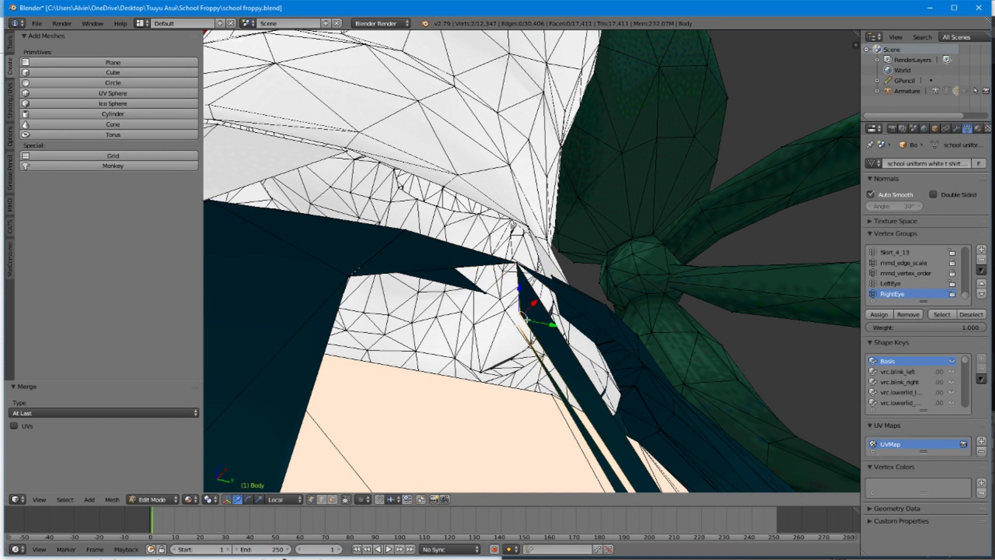
key(alt+m)
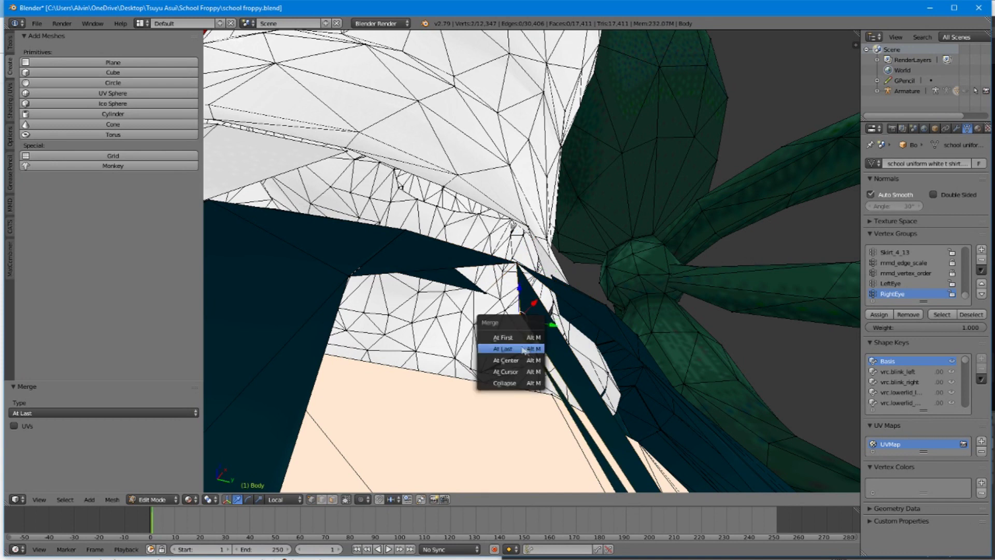
click(526, 341)
Reveal all the hidden skirt and waistband faces and inspect the merged pleat seam up close.
middle_drag(610, 409, 581, 441)
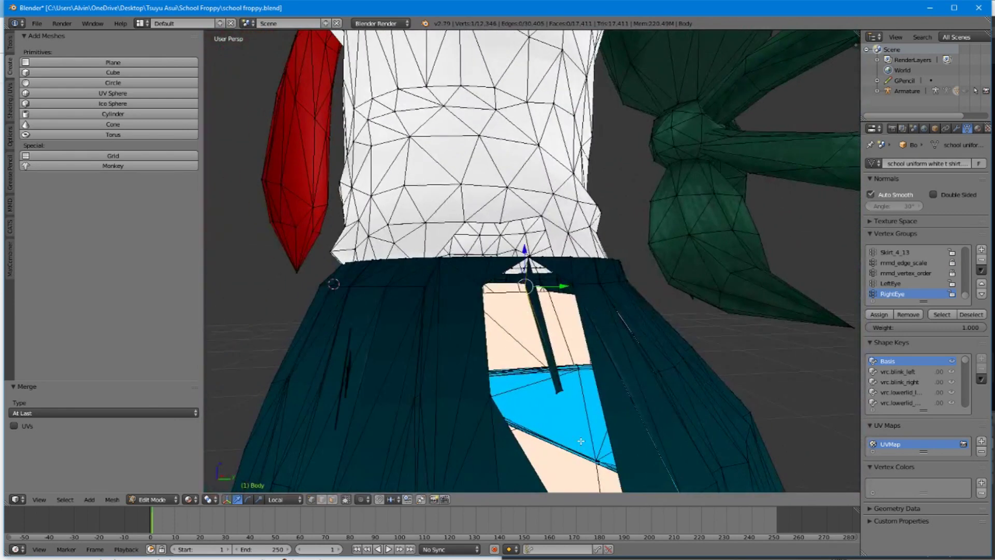
key(alt+h)
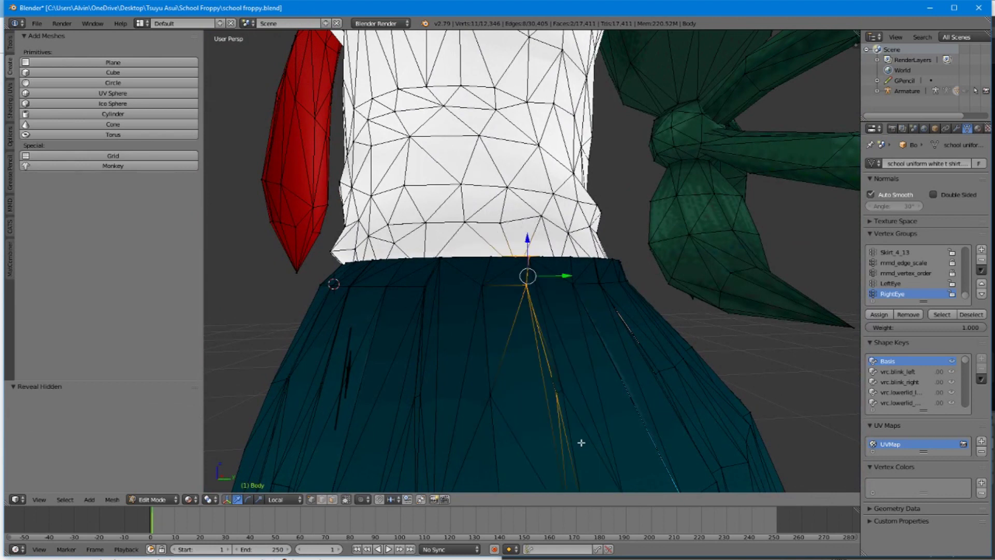
scroll(564, 332, up, 2)
middle_drag(569, 348, 588, 355)
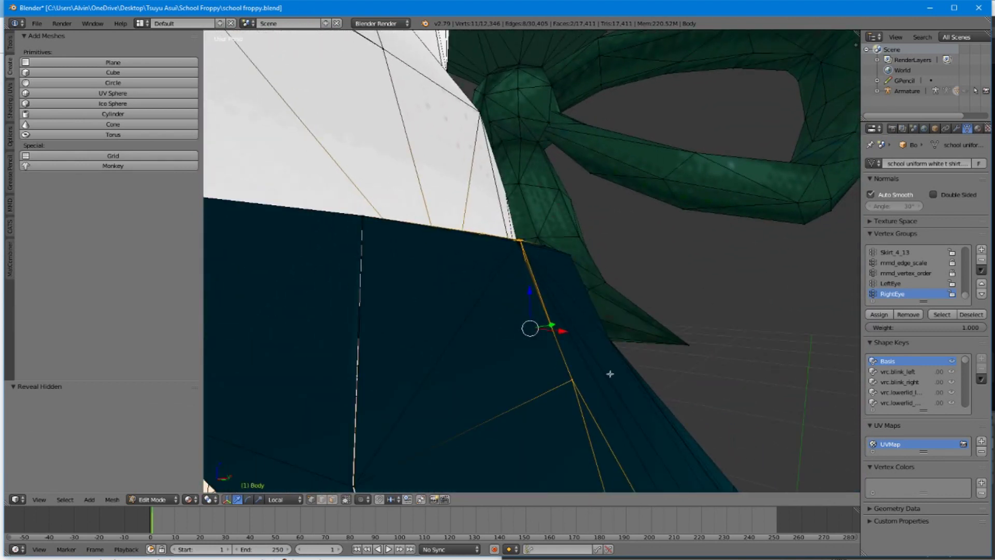
right_click(572, 252)
middle_drag(589, 337, 500, 255)
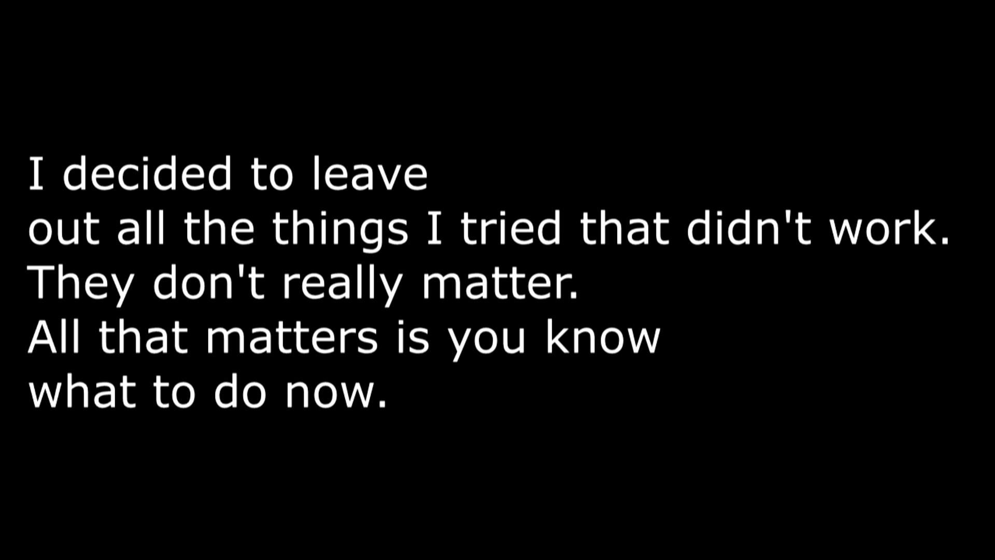